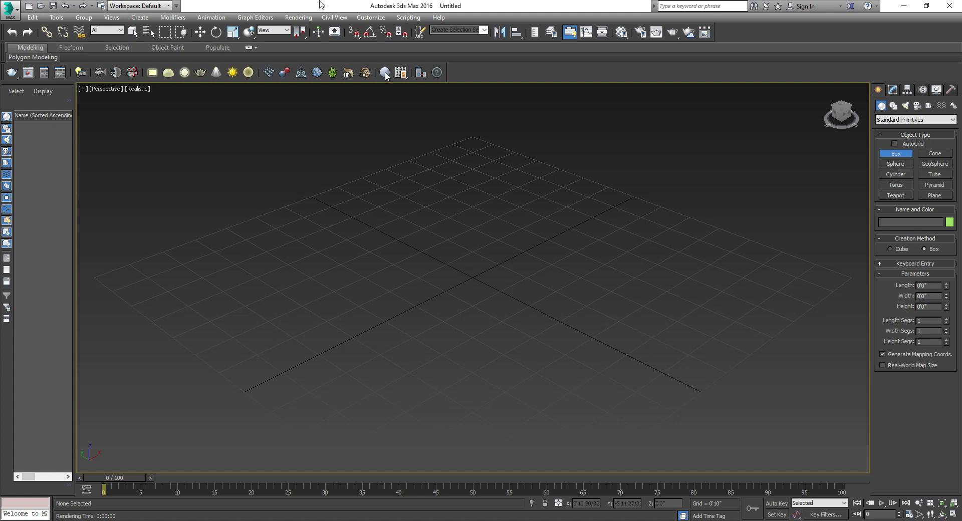
- Draw a thin upright box on the ground grid and set its length to 10'0"
left_click_drag(328, 264, 548, 370)
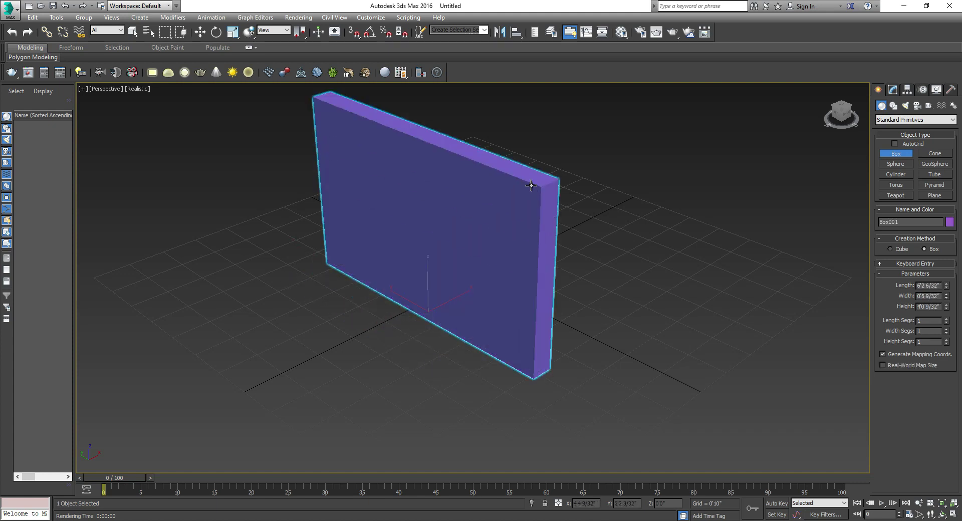
left_click(591, 184)
left_click(940, 286)
left_click(923, 287)
type("10")
key("Return")
- Set the box's width to 0'6" and its height to 10'0", and finish box creation
double_click(938, 296)
key("BackSpace")
type("6")
key("Return")
left_click(940, 306)
double_click(931, 306)
type("10")
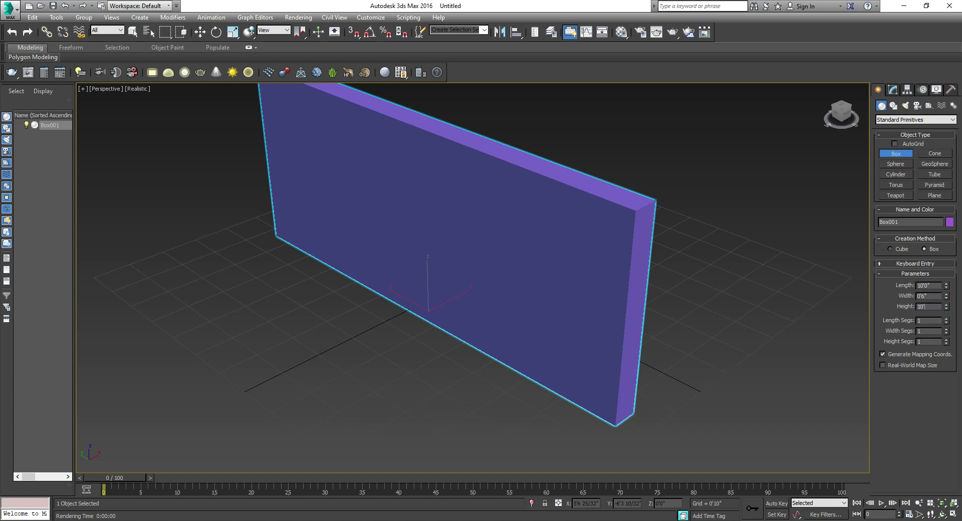
key("Return")
scroll(338, 326, "down", 4)
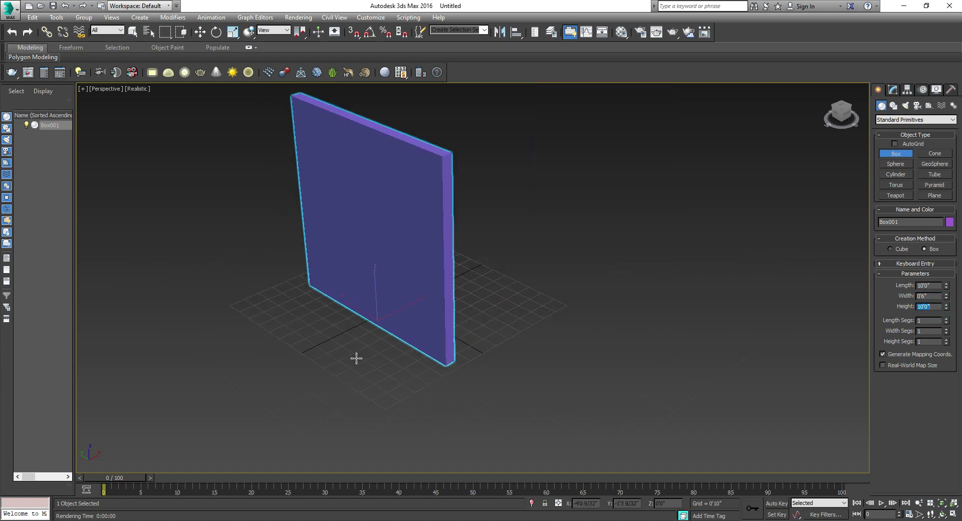
scroll(353, 395, "down", 2)
middle_click_drag(352, 389, 352, 381)
right_click(352, 382)
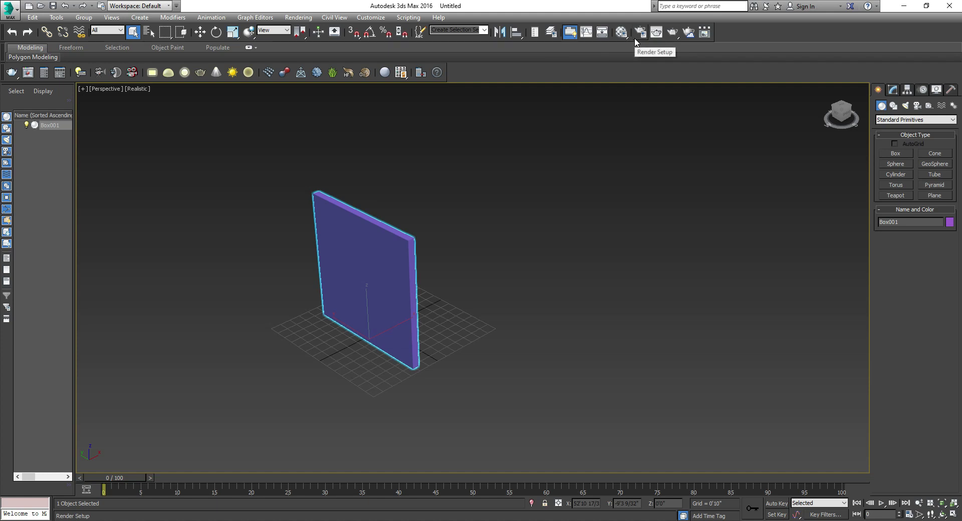
- Change the second material slot (02 - Default) in the Material Editor from Standard to VRayMtl
left_click(623, 33)
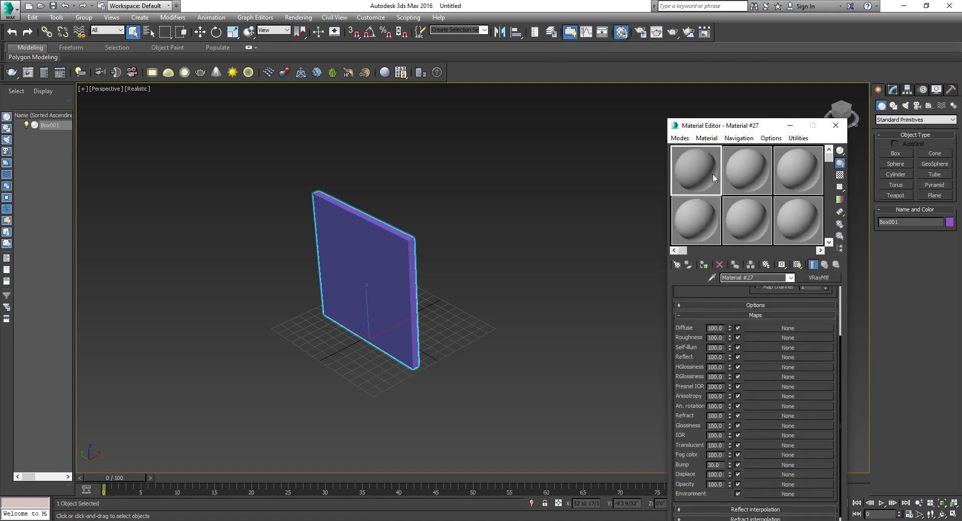
left_click(739, 187)
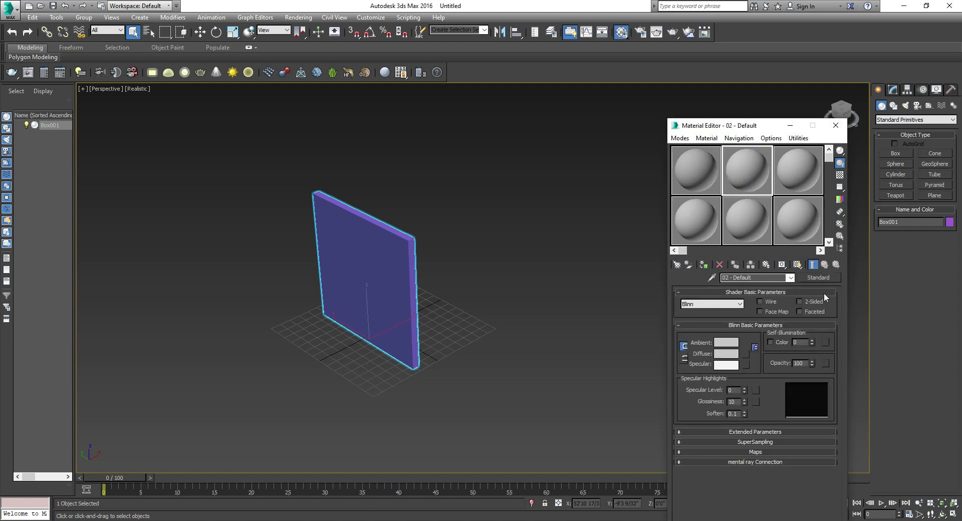
left_click(816, 279)
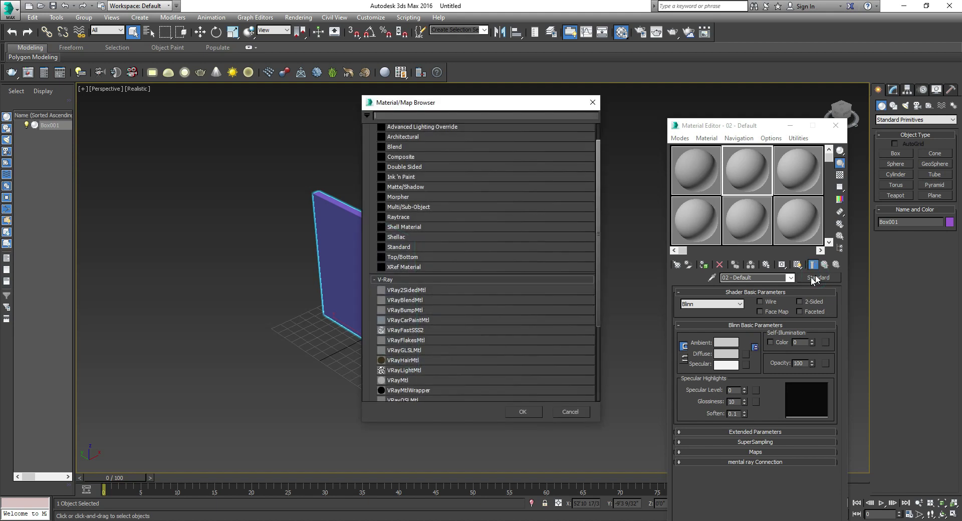
double_click(405, 382)
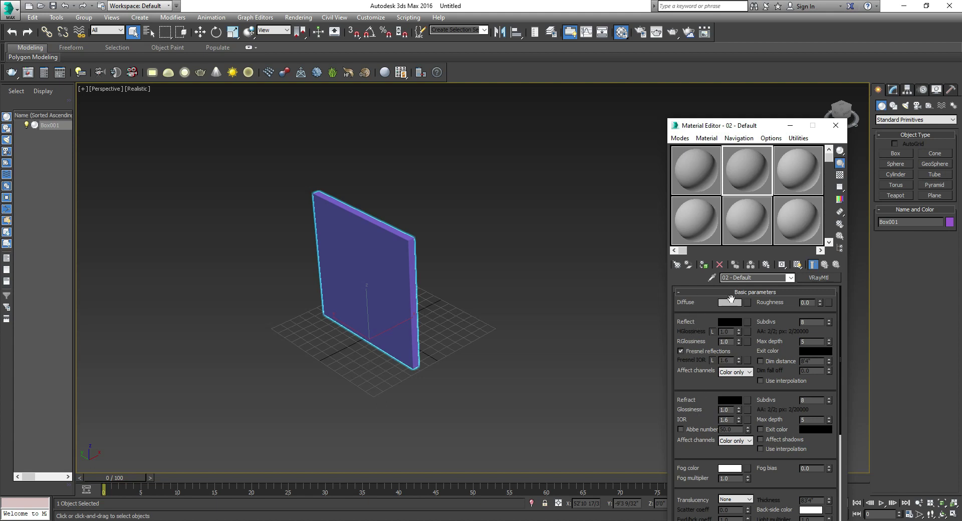
- Lighten the material's diffuse color to a near-white grey with RGB 215
left_click(732, 303)
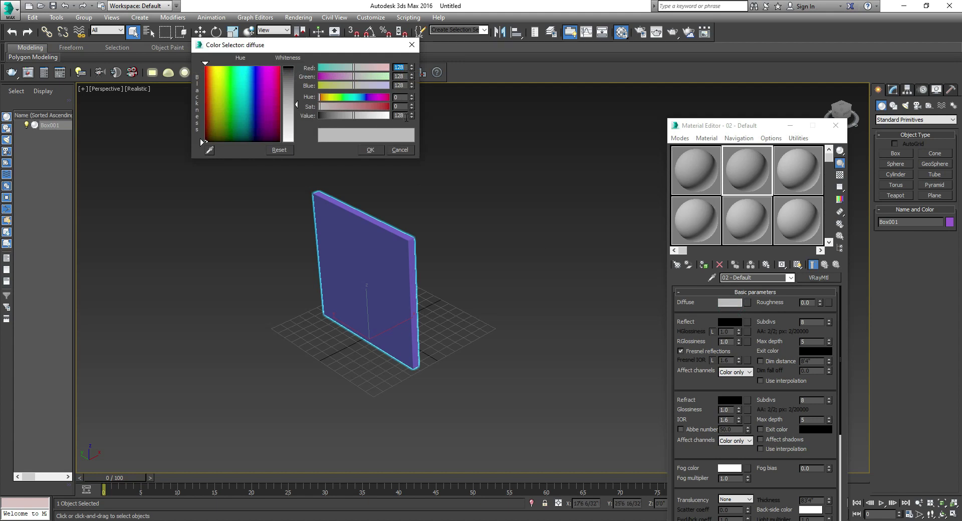
mouse_move(296, 102)
left_mouse_down()
mouse_move(290, 146)
mouse_move(296, 130)
left_mouse_up()
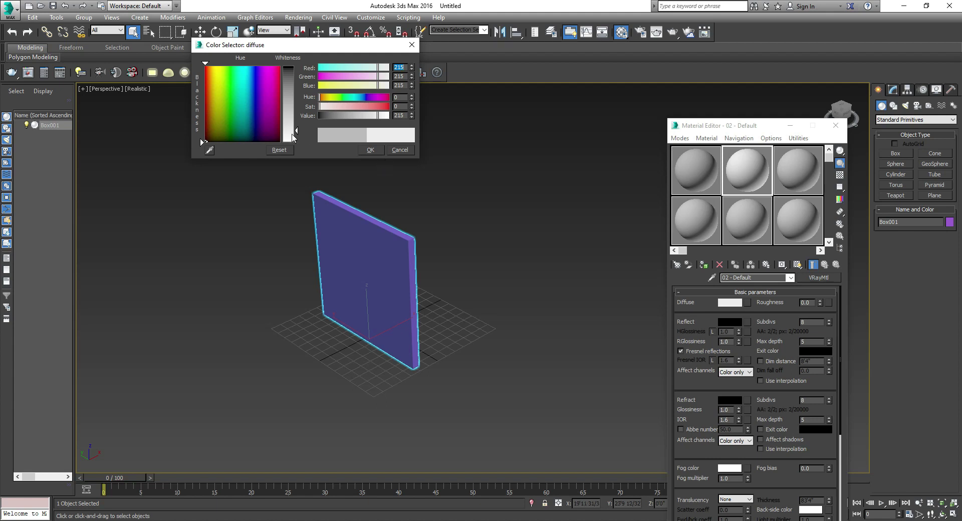
left_click(369, 150)
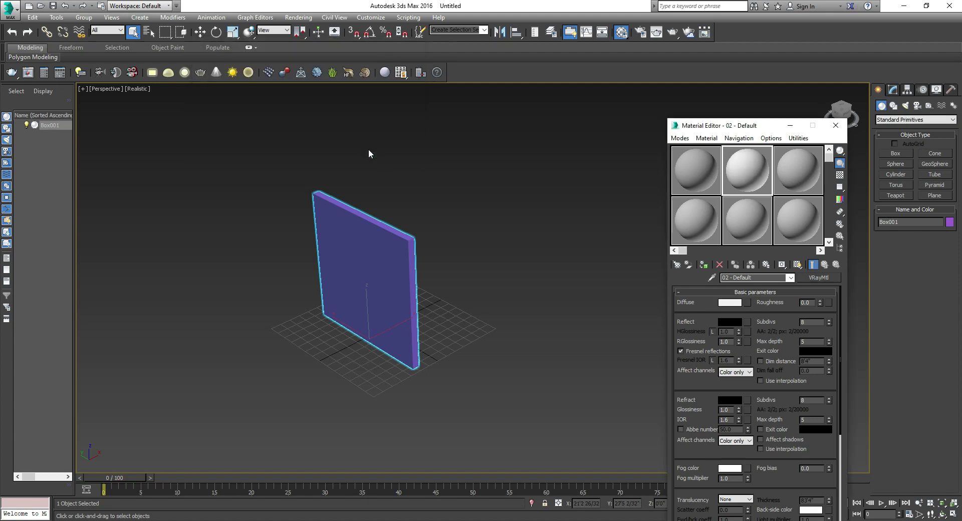
- Inspect the light grey material on its magnified sample sphere and close the preview
double_click(745, 175)
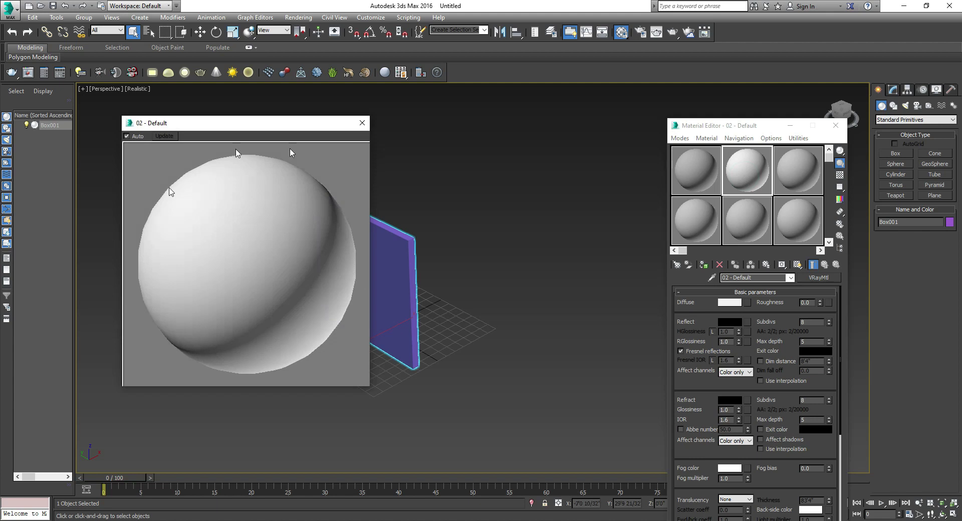
left_click_drag(263, 127, 454, 121)
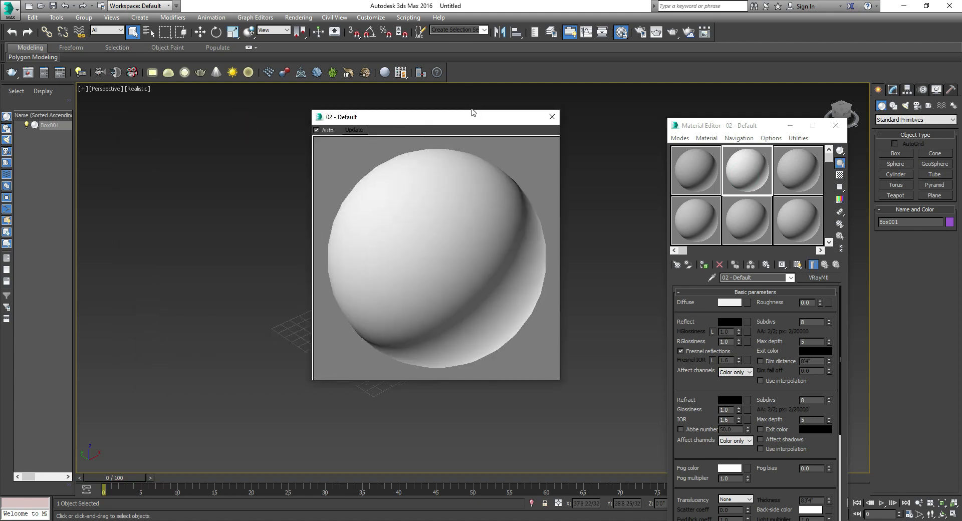
mouse_move(473, 110)
left_mouse_down()
mouse_move(474, 26)
mouse_move(478, 113)
left_mouse_up()
left_click(550, 120)
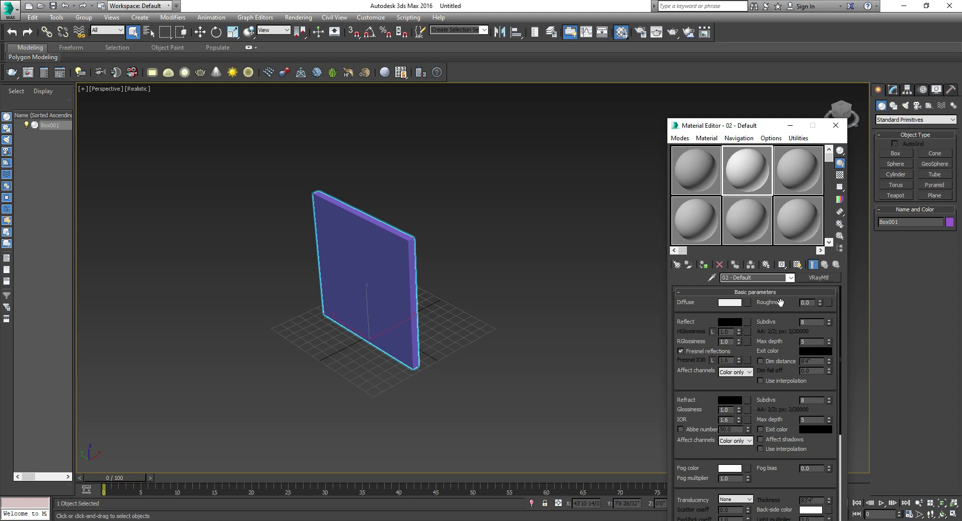
- Load the brick bitmap 59d6c99679d2bfa44030a14df8d565af.jpg into the VRayMtl material's Bump map slot
left_click(750, 293)
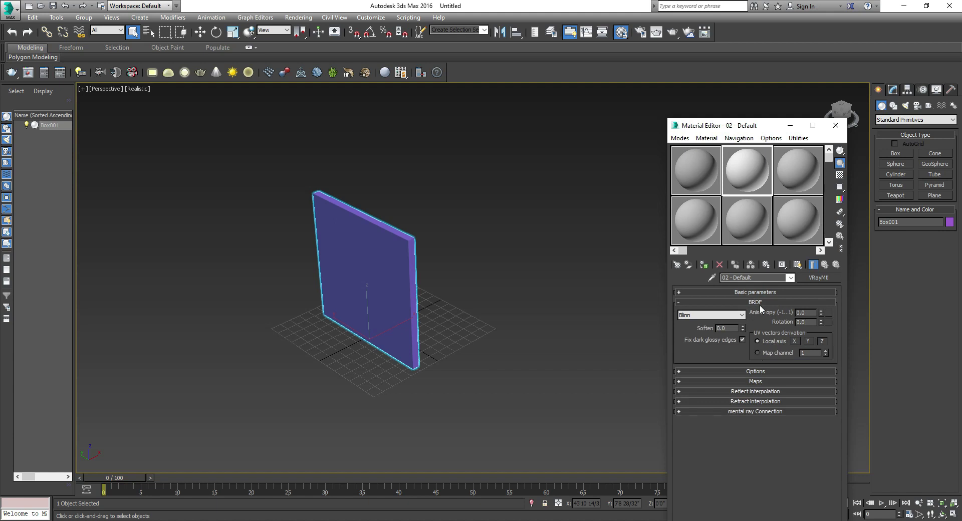
left_click(755, 292)
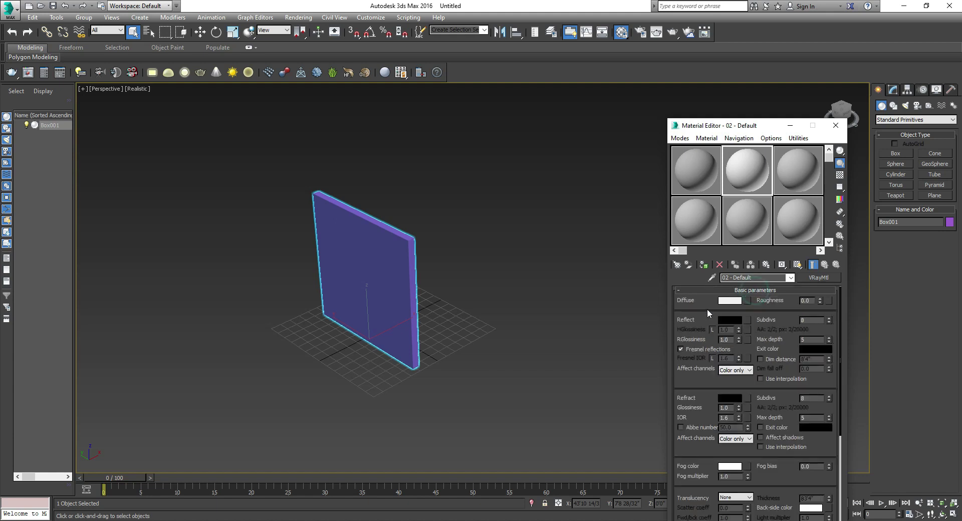
left_click(759, 291)
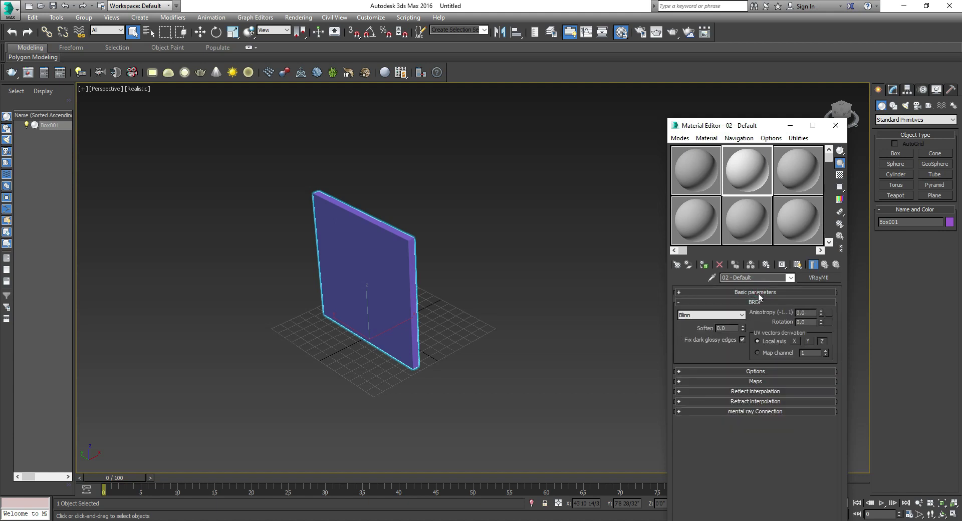
left_click(756, 382)
scroll(696, 508, "down", 2)
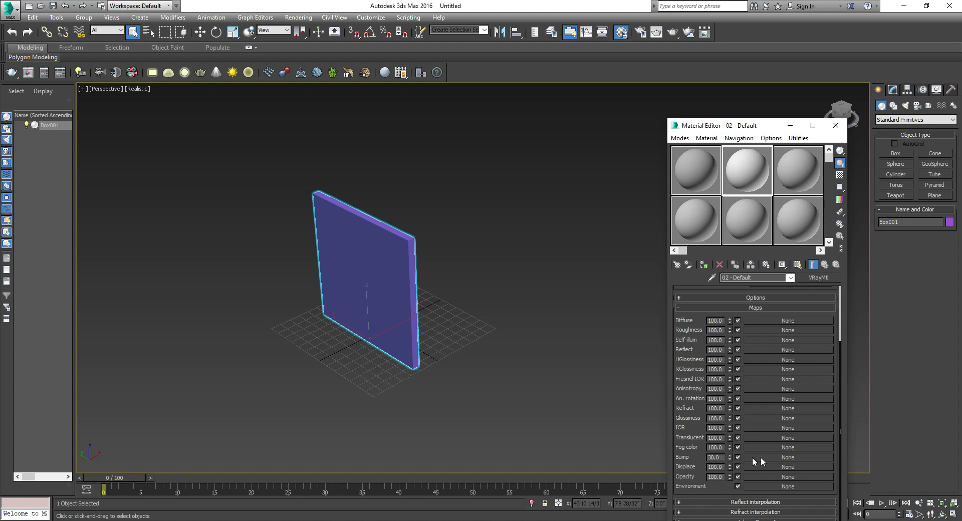
left_click(774, 457)
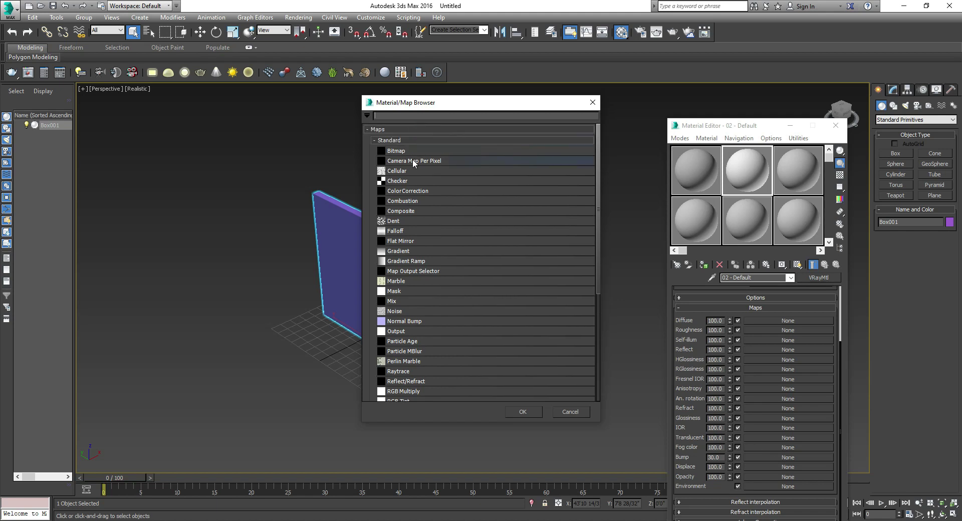
left_click(413, 153)
double_click(413, 152)
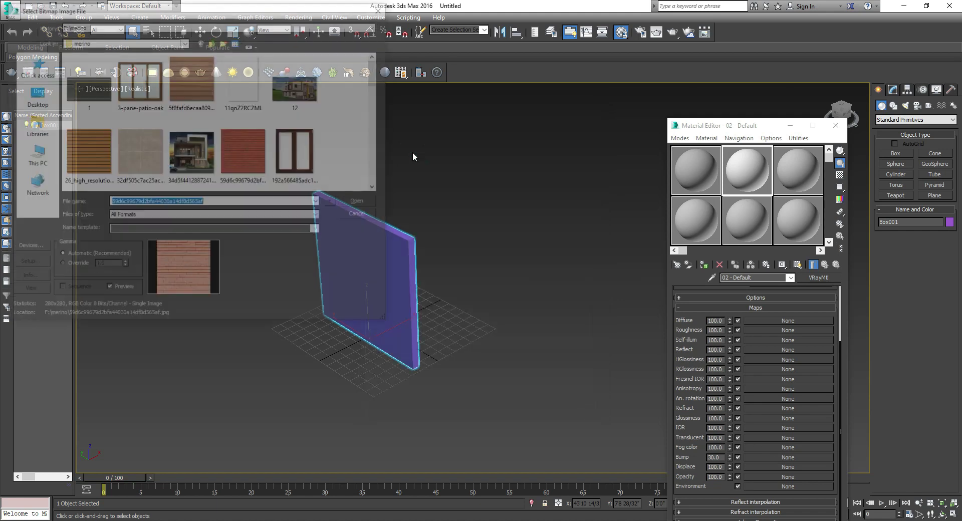
left_click(237, 166)
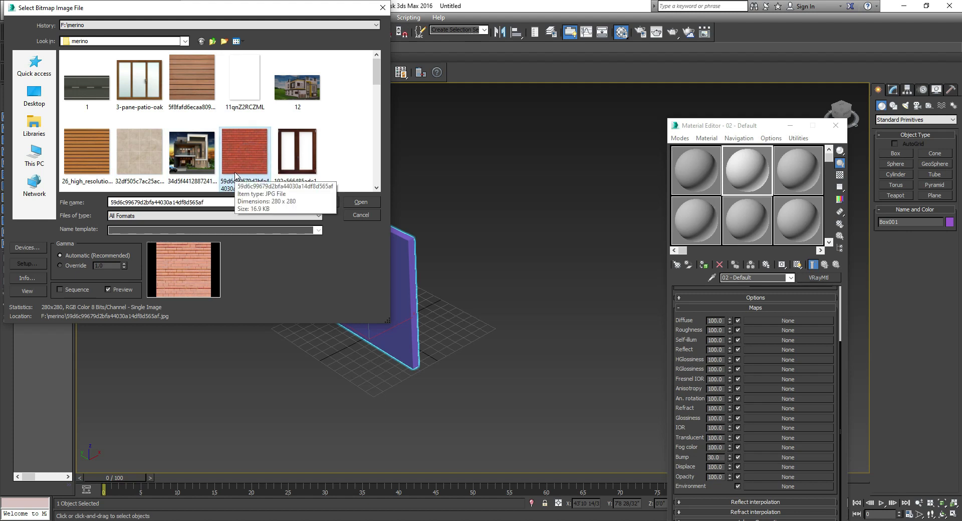
left_click(366, 202)
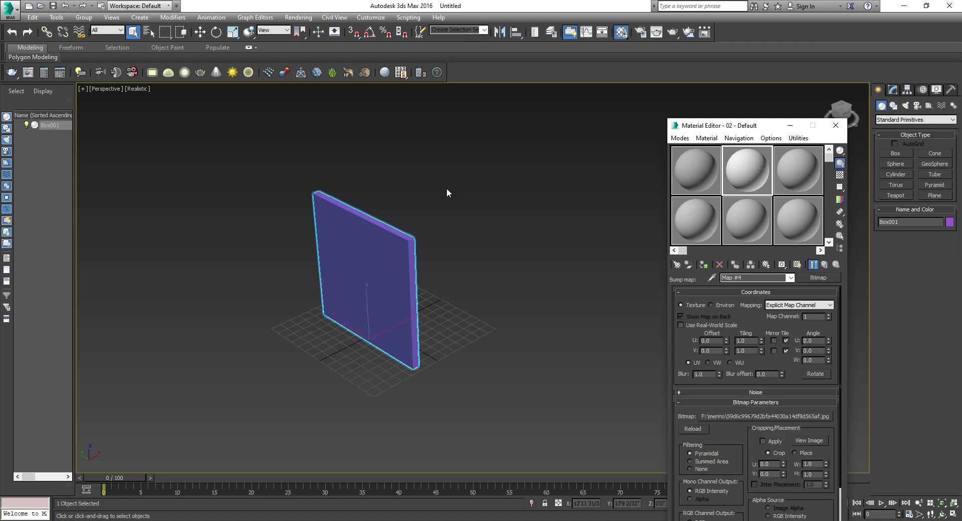
- Open the magnified sample sphere of the bump-mapped material and enlarge the preview window
double_click(751, 175)
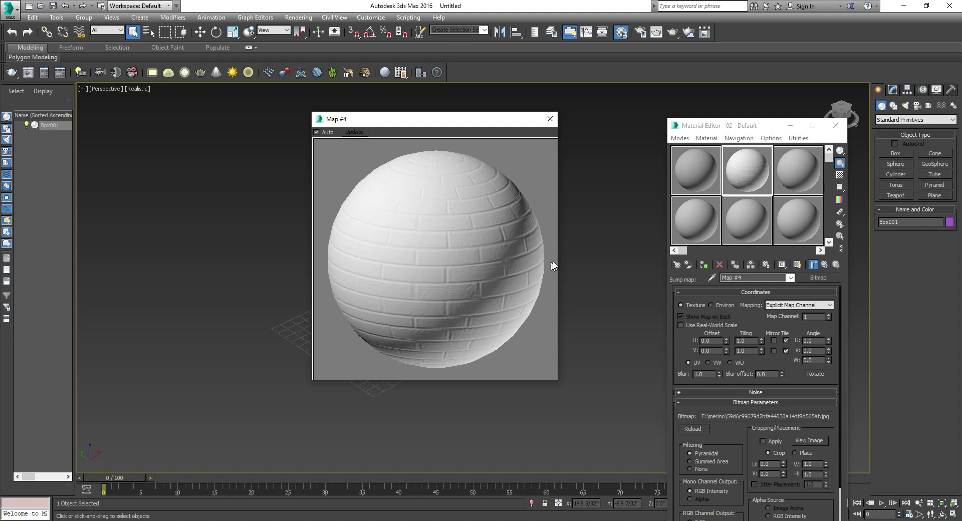
left_click_drag(559, 378, 638, 460)
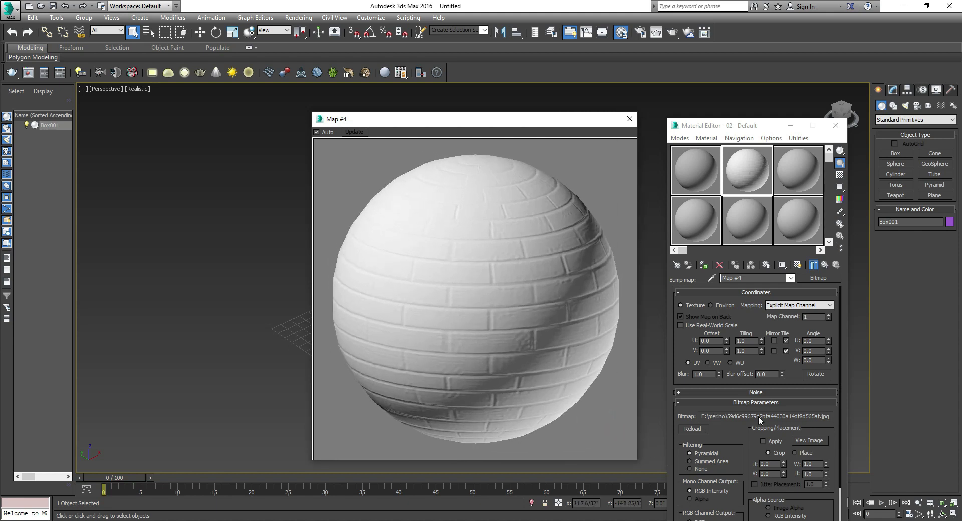
- Set the bump bitmap's U and V tiling to 0.5
left_click(749, 341)
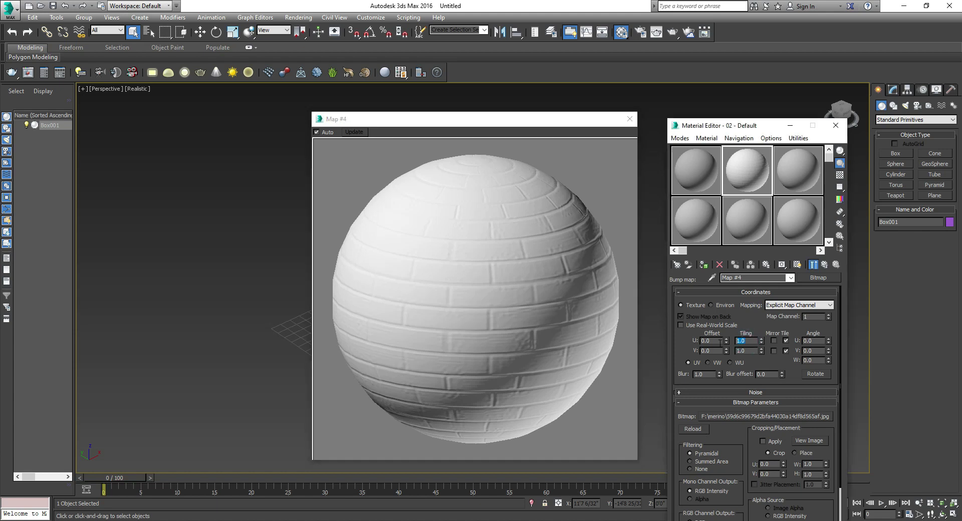
left_click(750, 354)
double_click(750, 350)
type(".")
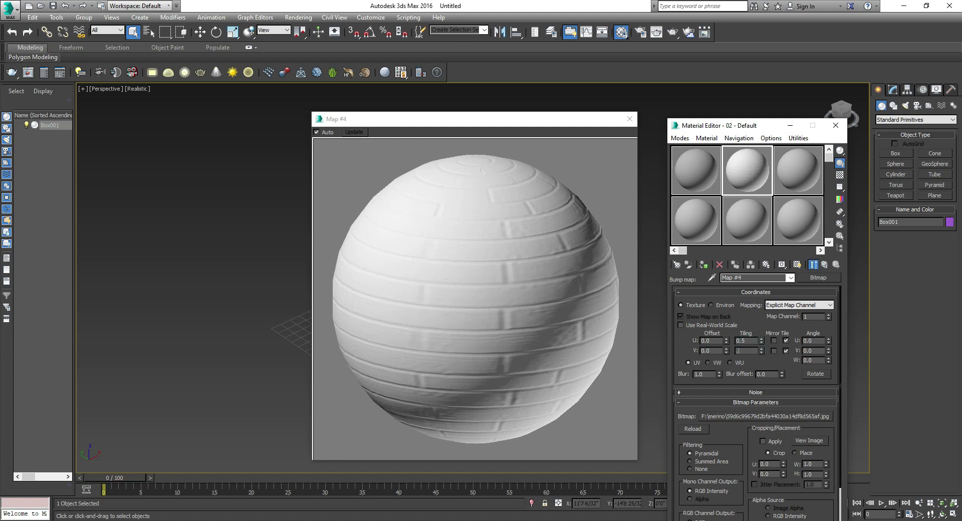
type("5")
key("Return")
- Set the bump bitmap's U and V tiling to 1.5
left_click(749, 343)
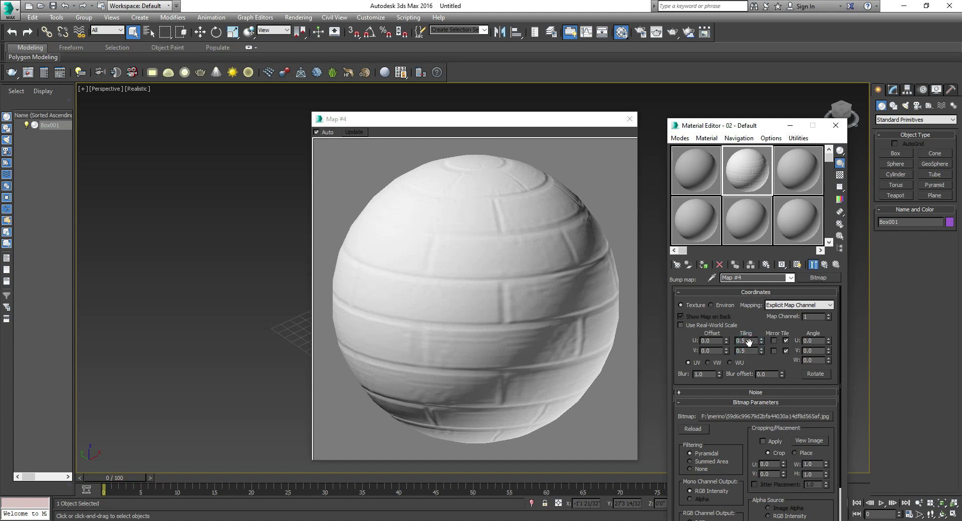
left_click(749, 341)
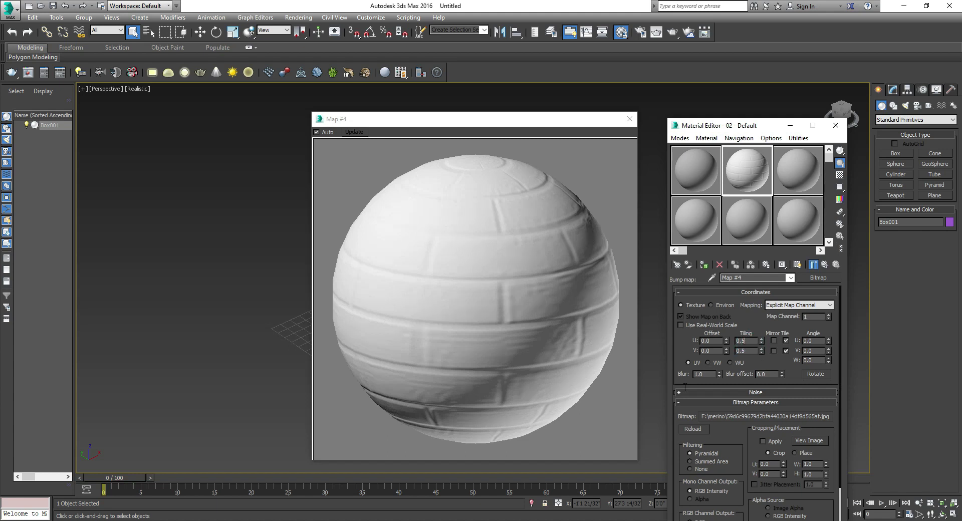
scroll(744, 343, "down", 1)
double_click(745, 335)
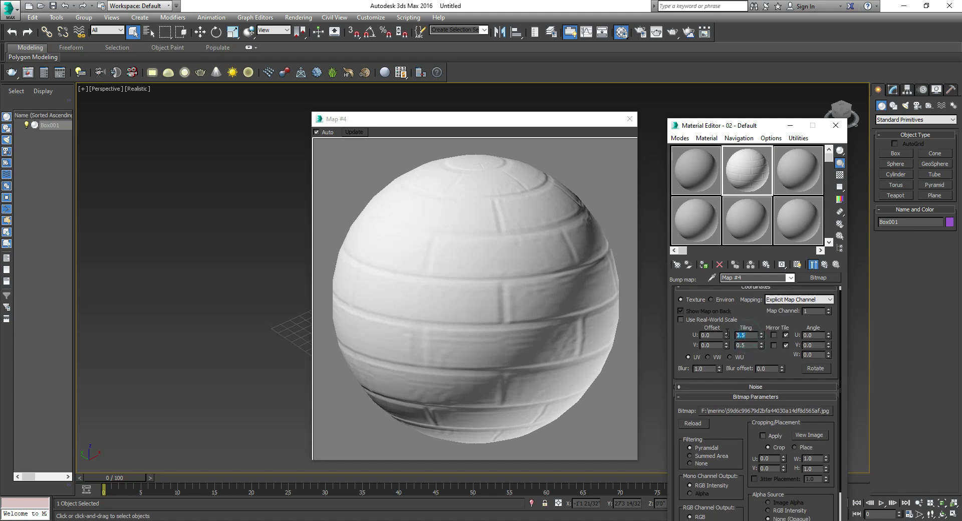
type("1.5")
key("Return")
double_click(745, 345)
type("1")
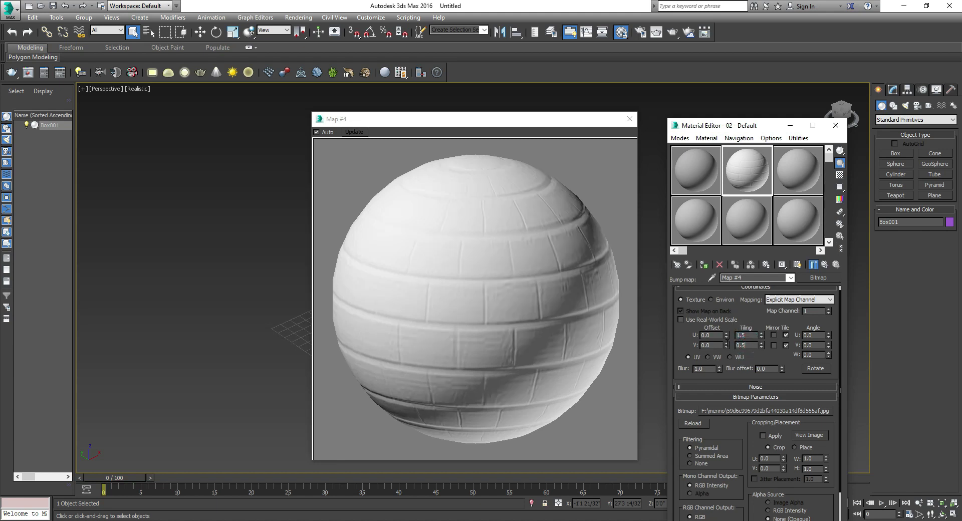
type(".5")
key("Return")
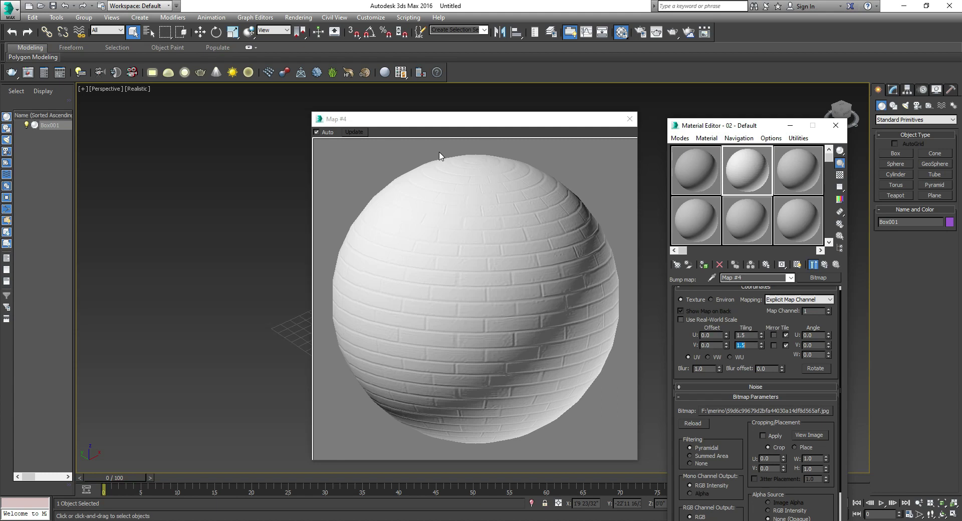
- Close the magnified sample preview and assign the 02 - Default material to the box
left_click(629, 119)
left_click_drag(732, 171, 372, 260)
scroll(393, 256, "up", 3)
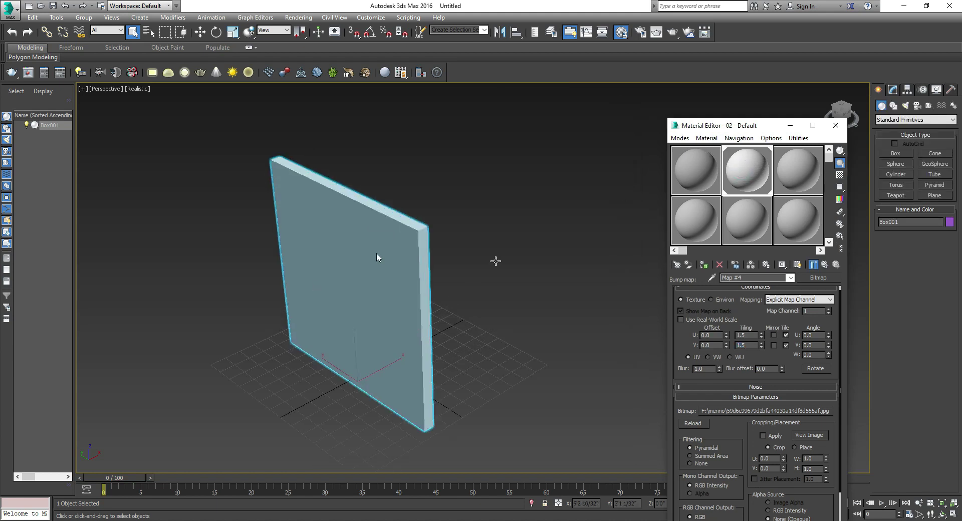
- Display the brick bitmap on the box in the viewport, inspect it up close, and turn the map display off again
left_click(796, 265)
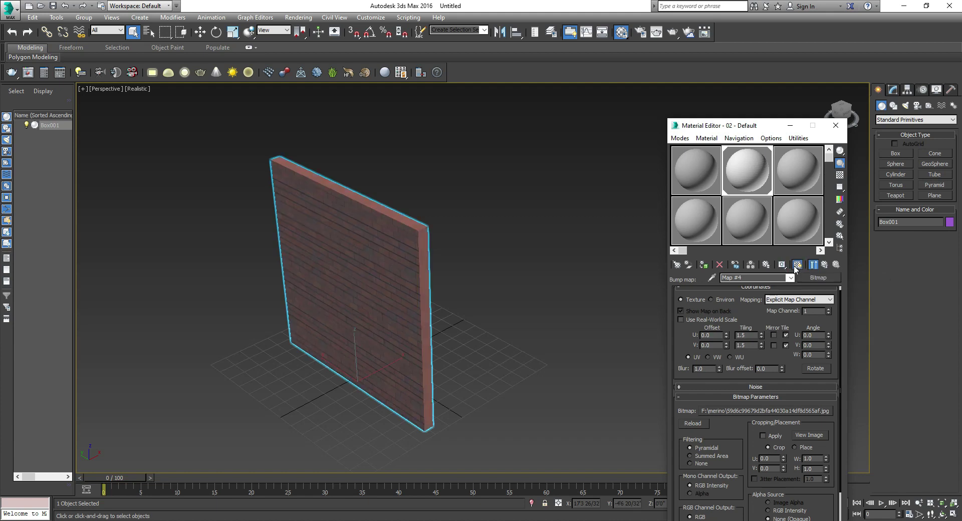
scroll(211, 202, "up", 4)
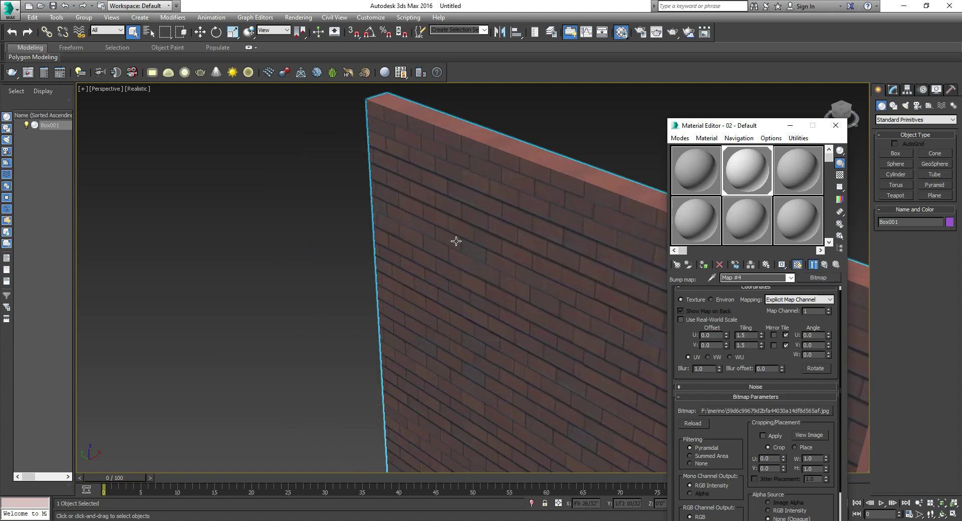
scroll(454, 242, "down", 4)
left_click(797, 264)
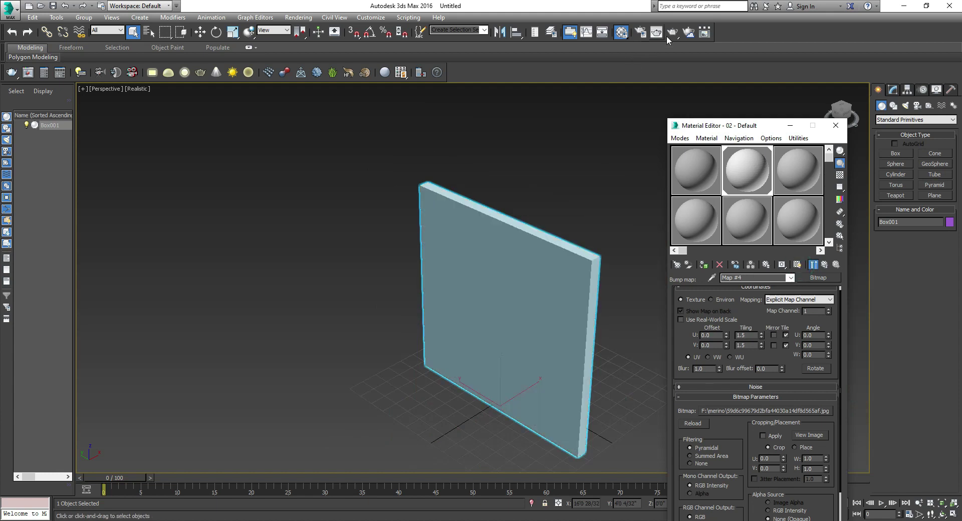
- Render the perspective view with V-Ray and examine the bump relief on the box in the frame buffer
left_click(672, 33)
scroll(477, 249, "down", 4)
scroll(499, 295, "up", 4)
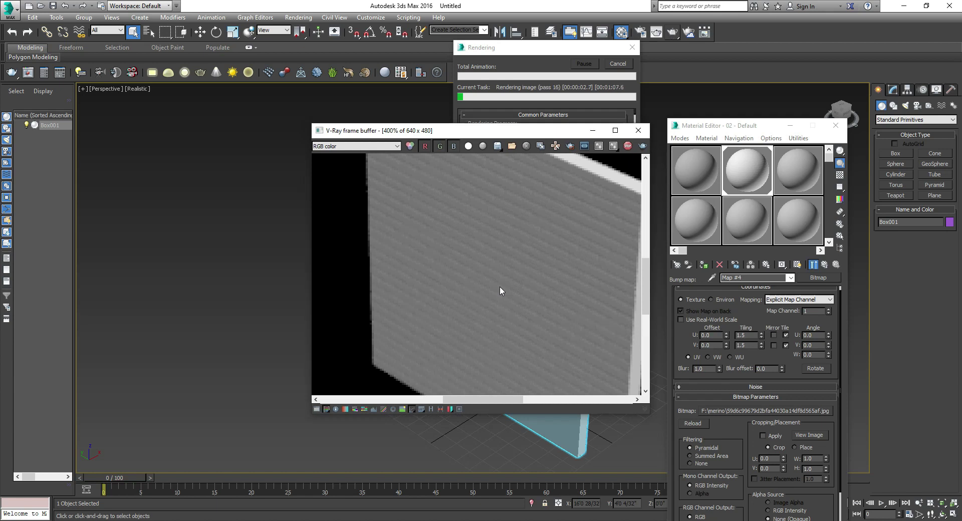
scroll(500, 285, "down", 1)
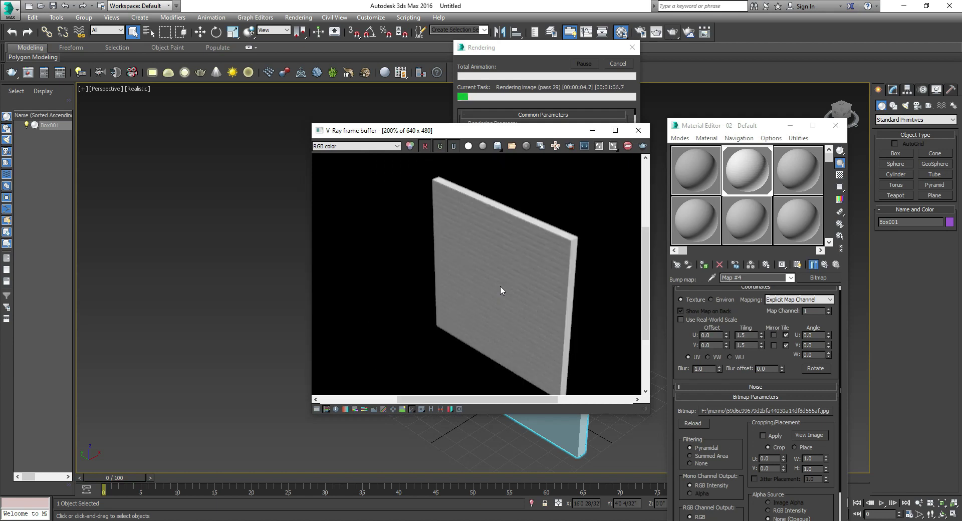